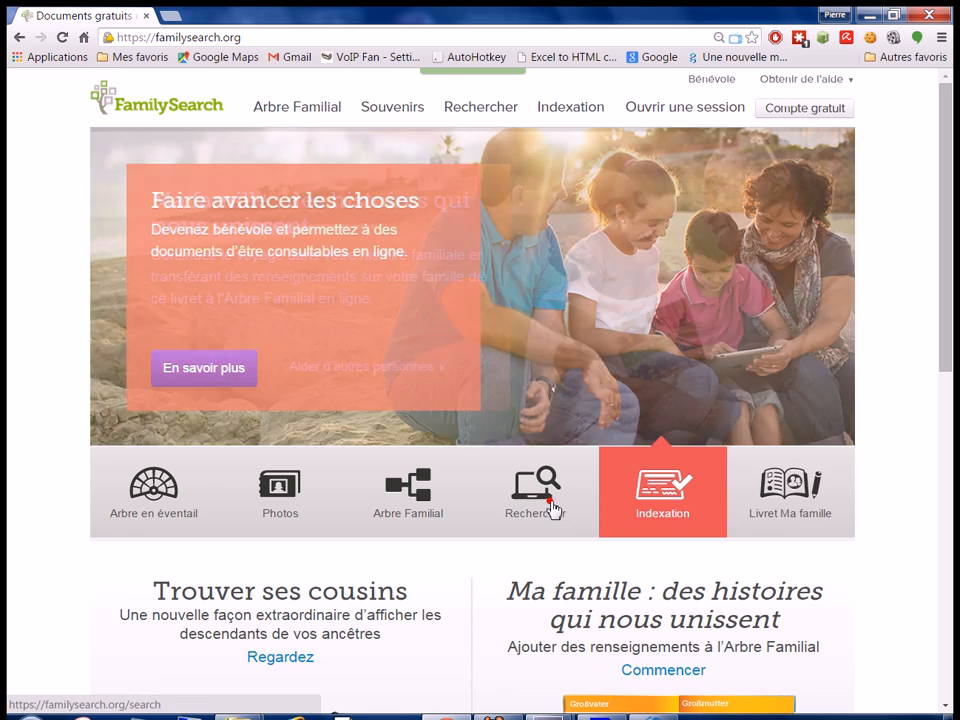
Step: Open the historical records search and start a location-based search for États-Unis d'Amérique from the world map
mouse_move(530, 505)
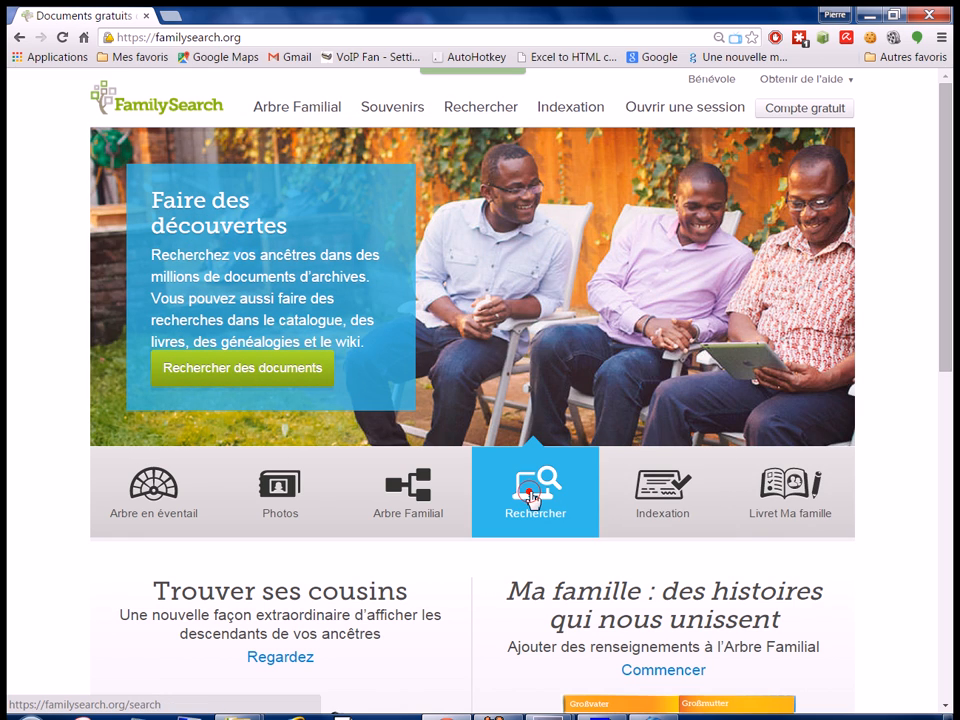
click(530, 498)
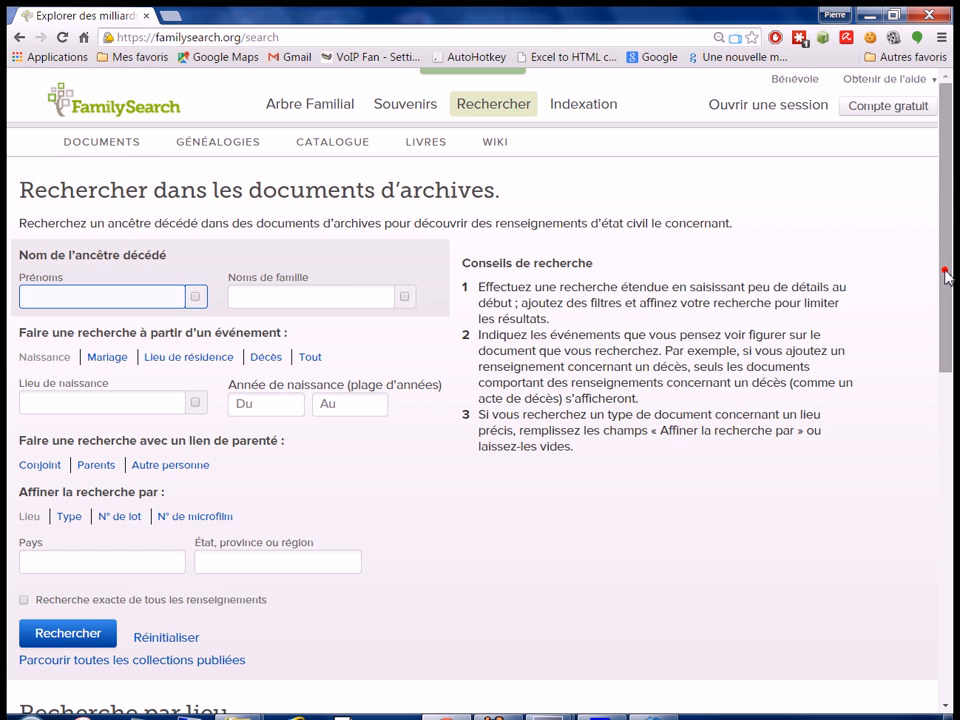
drag(946, 275, 935, 488)
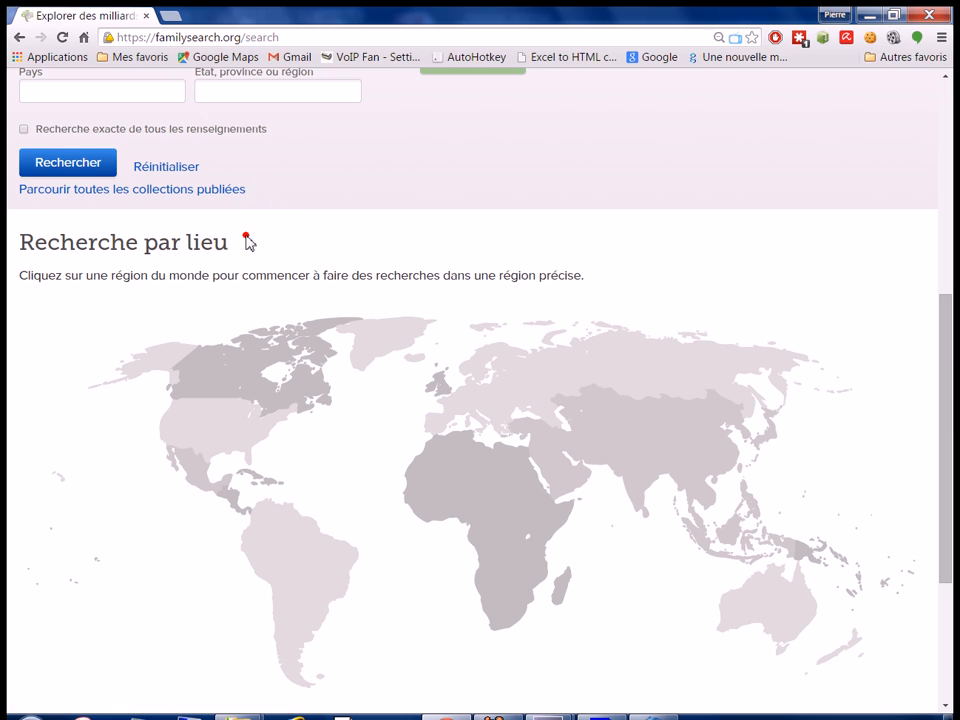
click(216, 431)
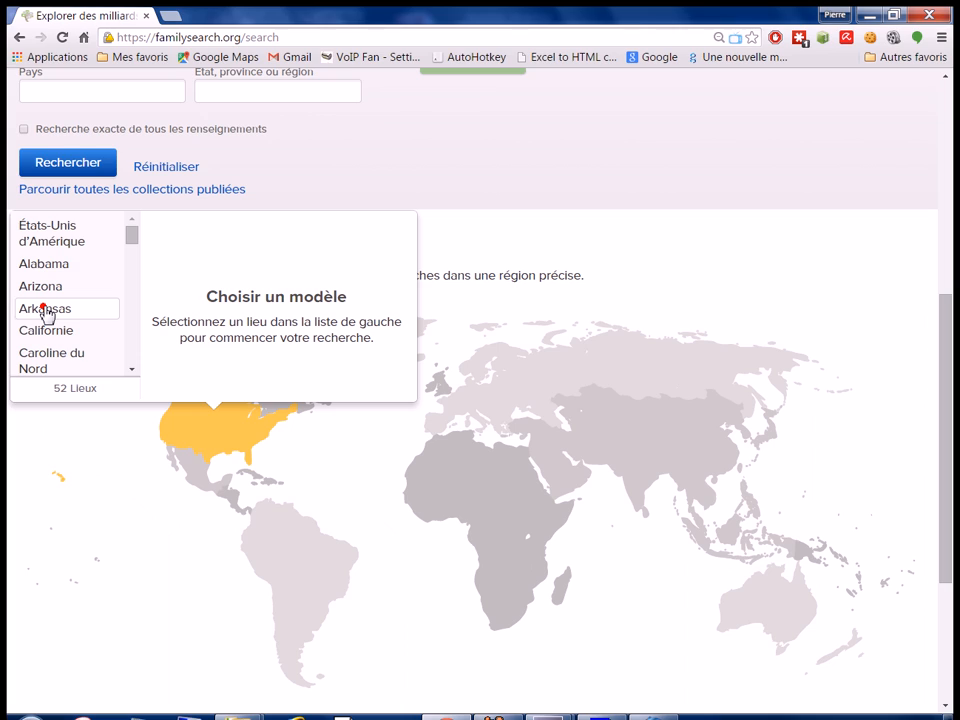
click(47, 230)
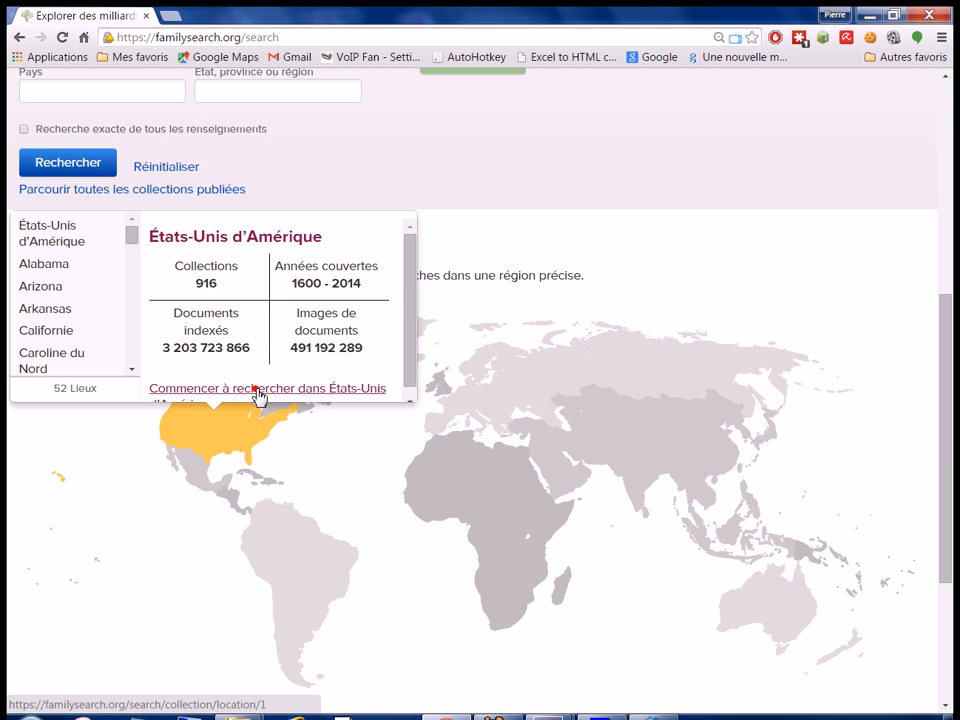
click(201, 392)
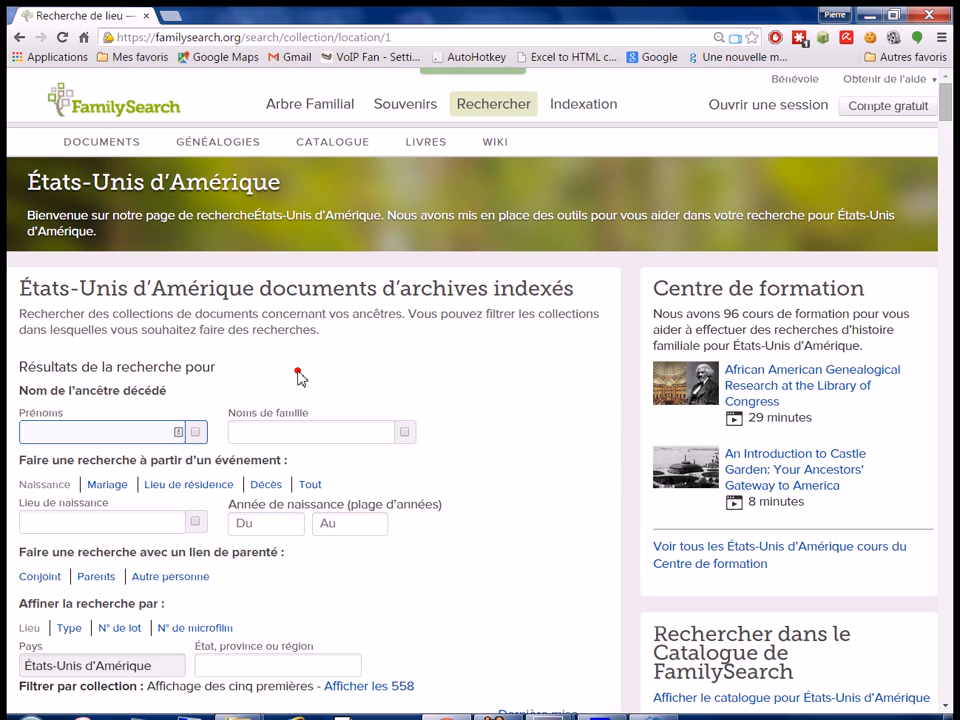
Step: Enter the deceased ancestor's first name and family name in the search form
text(wellie)
key(Tab)
text(desma)
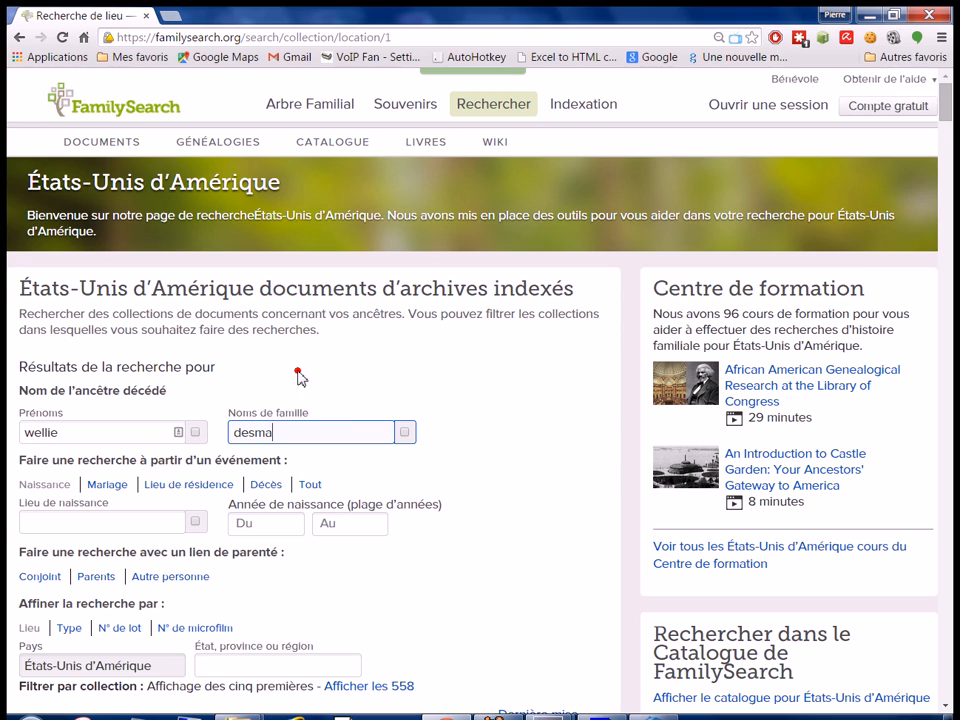
text(rais)
Step: Add a spouse to the search criteria with the spouse's first and family names, and run the records search
click(38, 576)
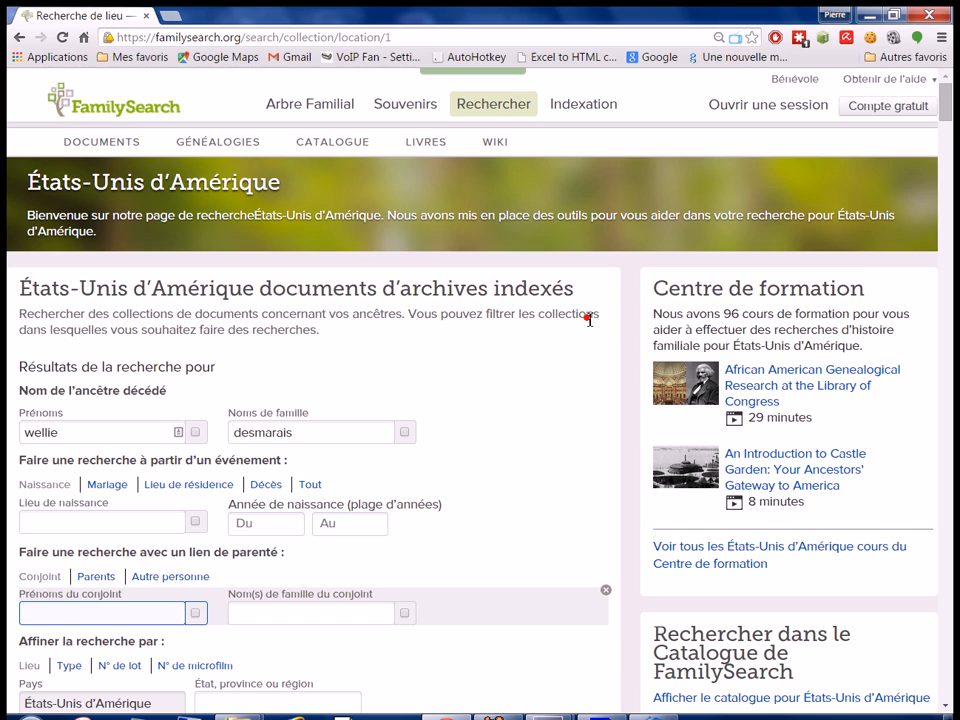
text(bernadette)
key(Tab)
text(pratte)
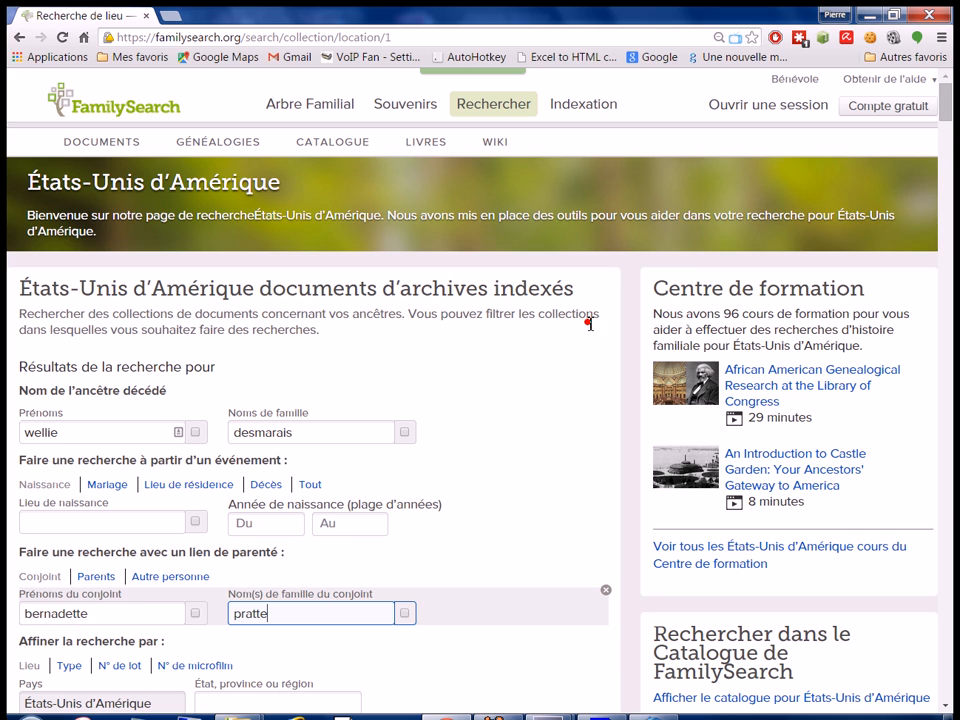
scroll(533, 467, down, 3)
scroll(515, 505, down, 5)
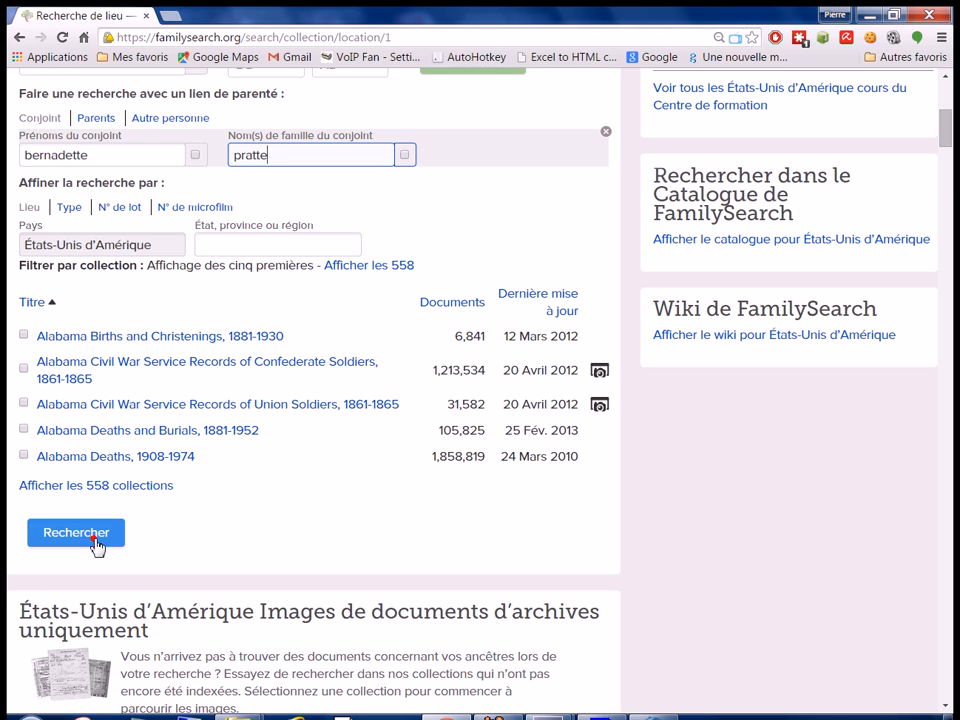
click(96, 543)
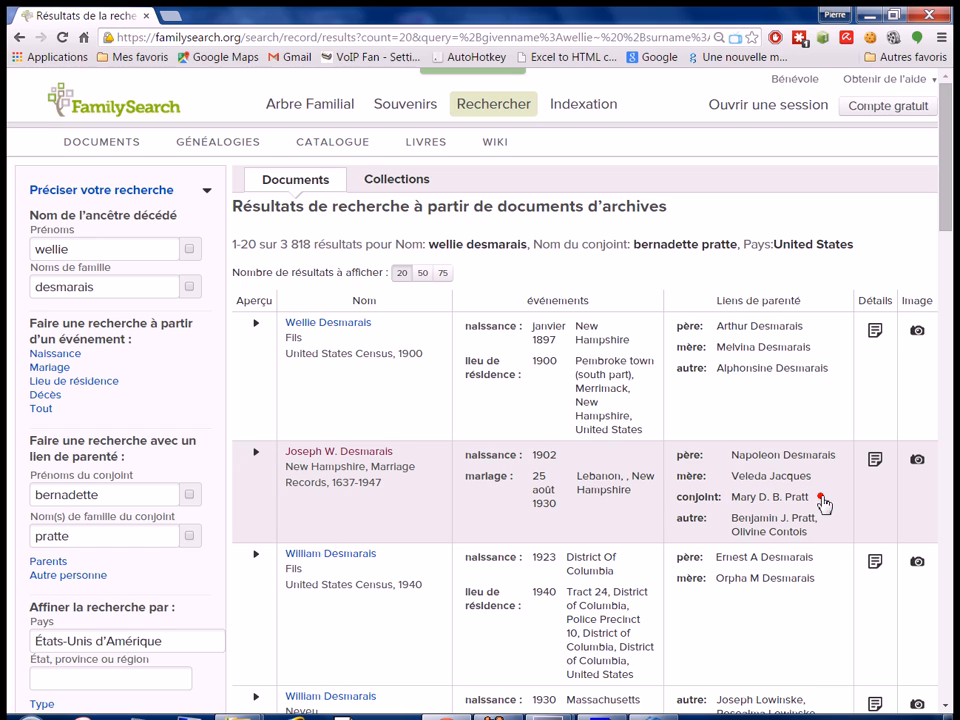
Step: Open the details of the 25 August 1930 New Hampshire marriage result in a new tab and view it
middle_click(875, 462)
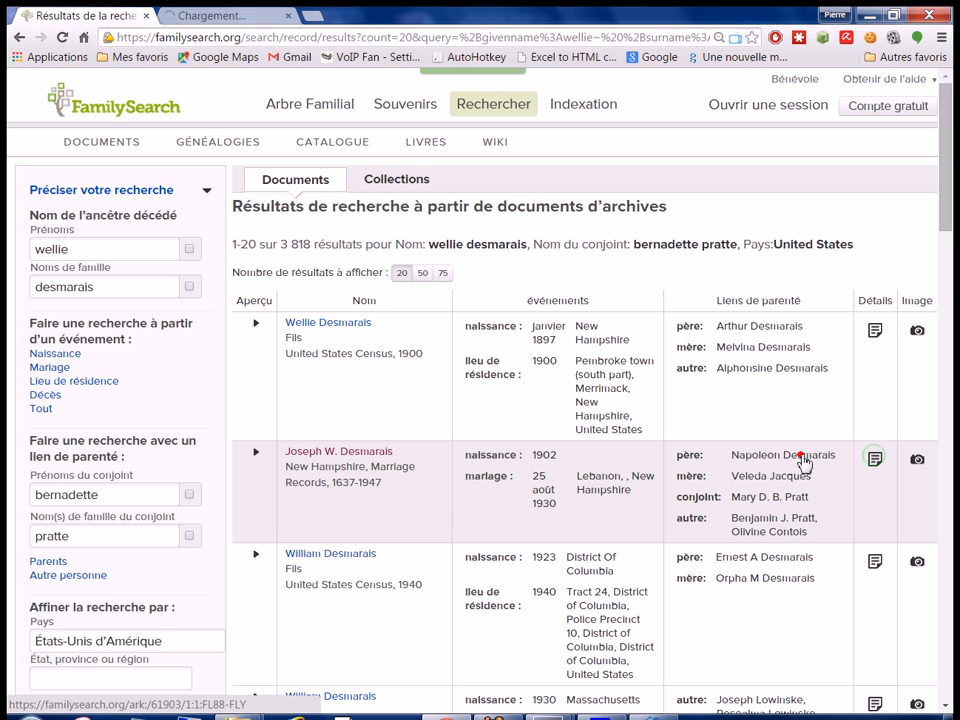
click(217, 17)
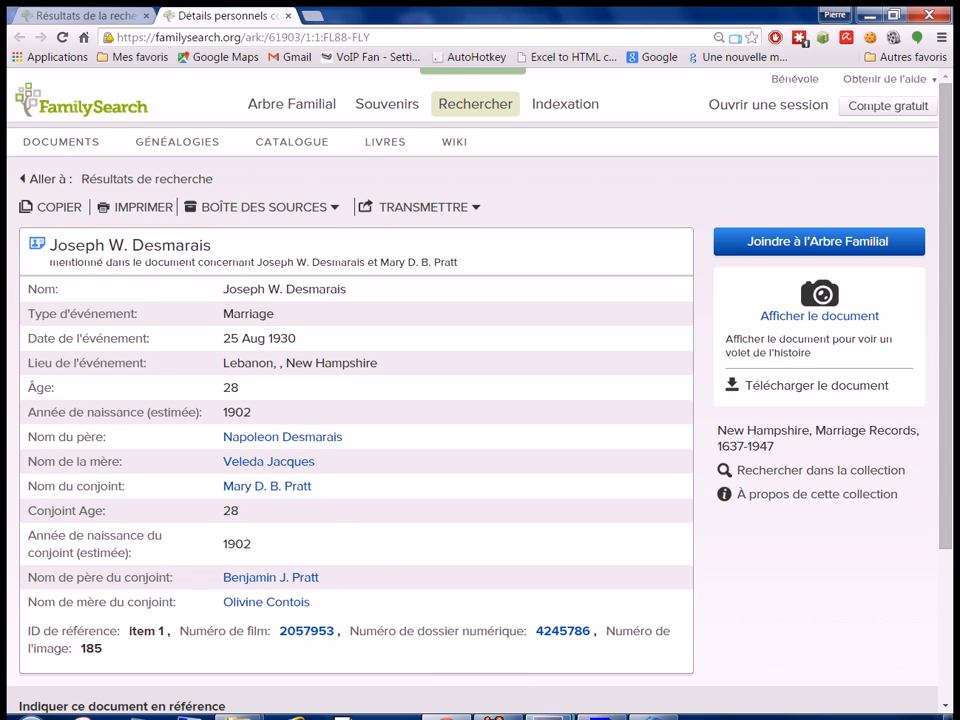
Step: Switch to Brother's Keeper and paste the copied record details into a new note for the Mariage event
key(alt+Tab)
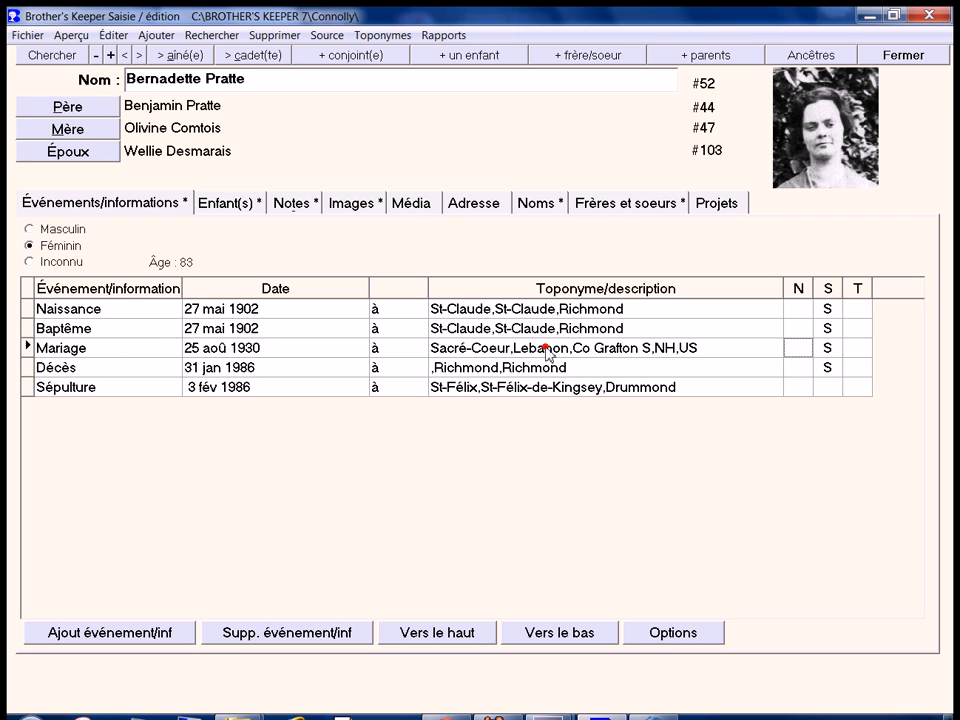
click(796, 349)
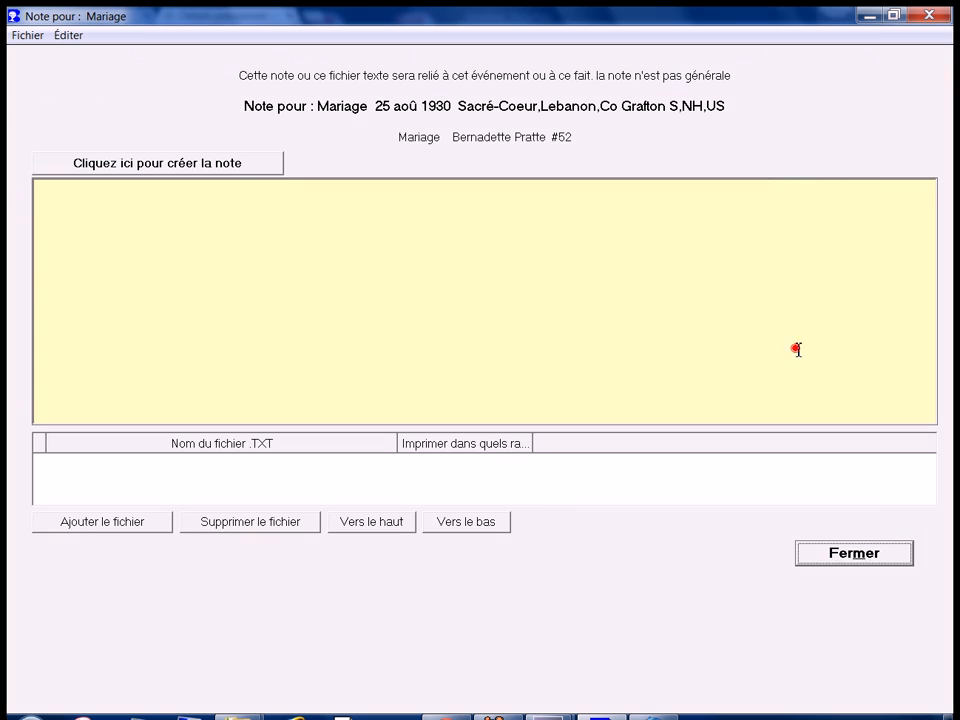
click(136, 165)
click(124, 208)
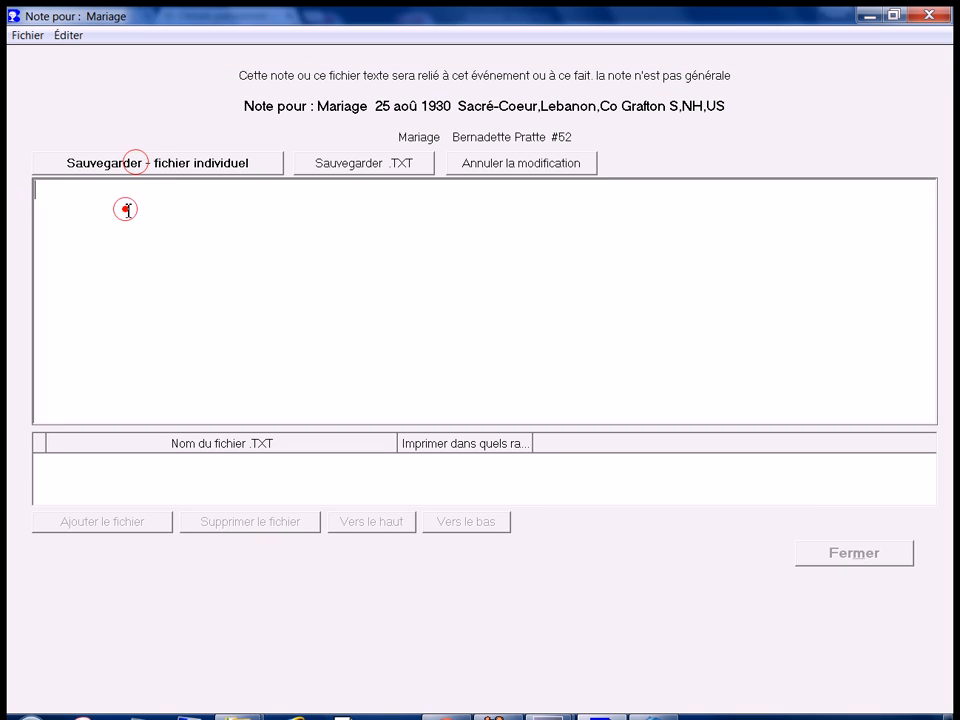
key(ctrl+v)
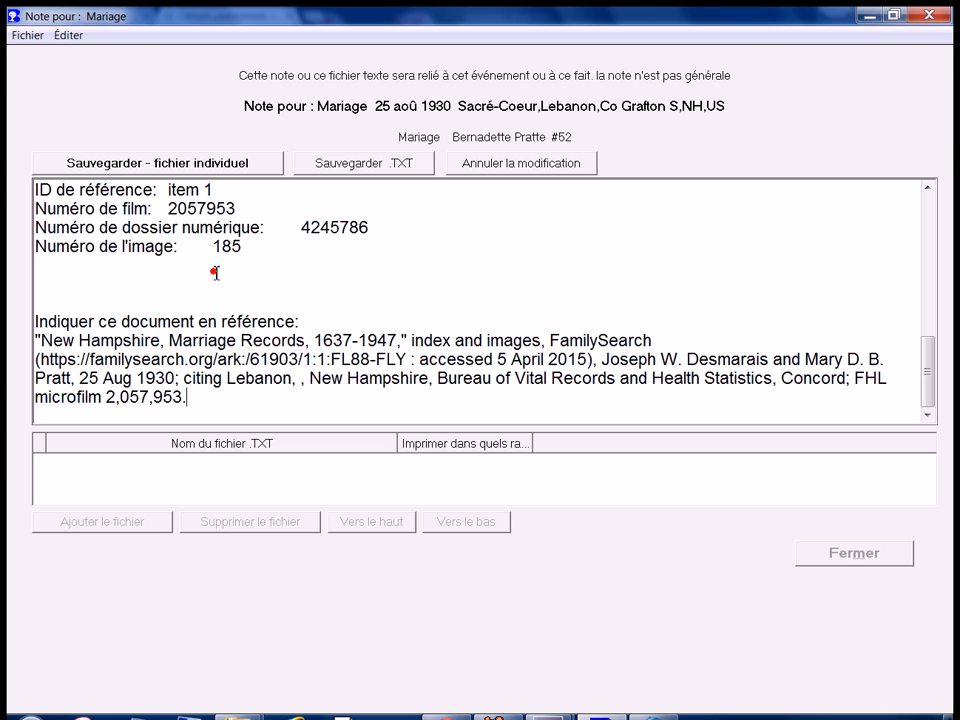
Step: Check the pasted text from its beginning, save the marriage note as an individual file, and close the note window
scroll(153, 331, up, 5)
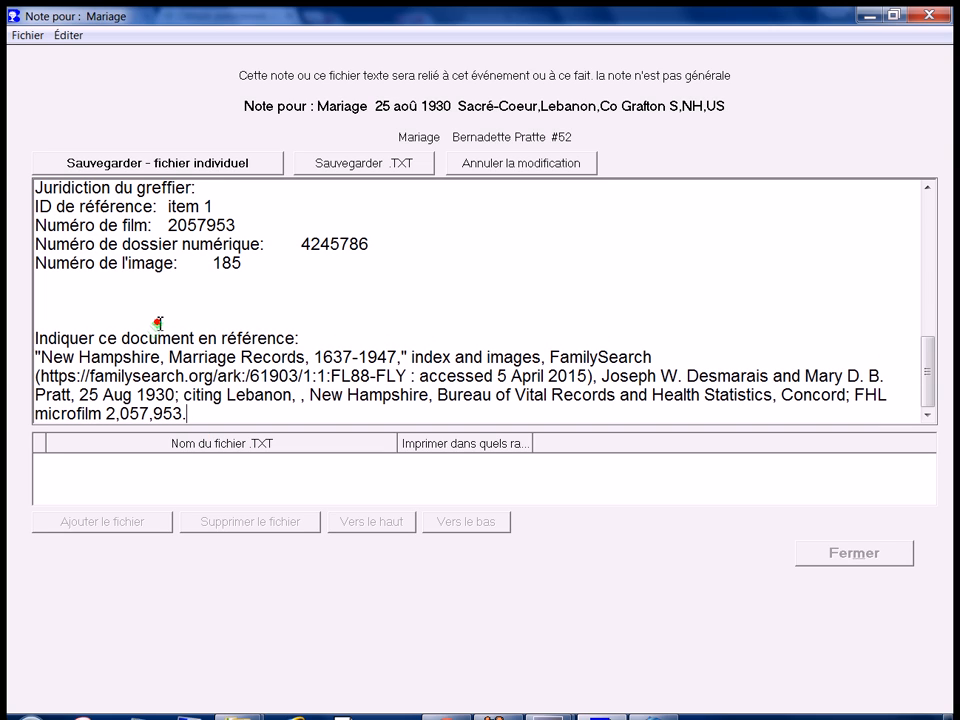
scroll(190, 285, up, 6)
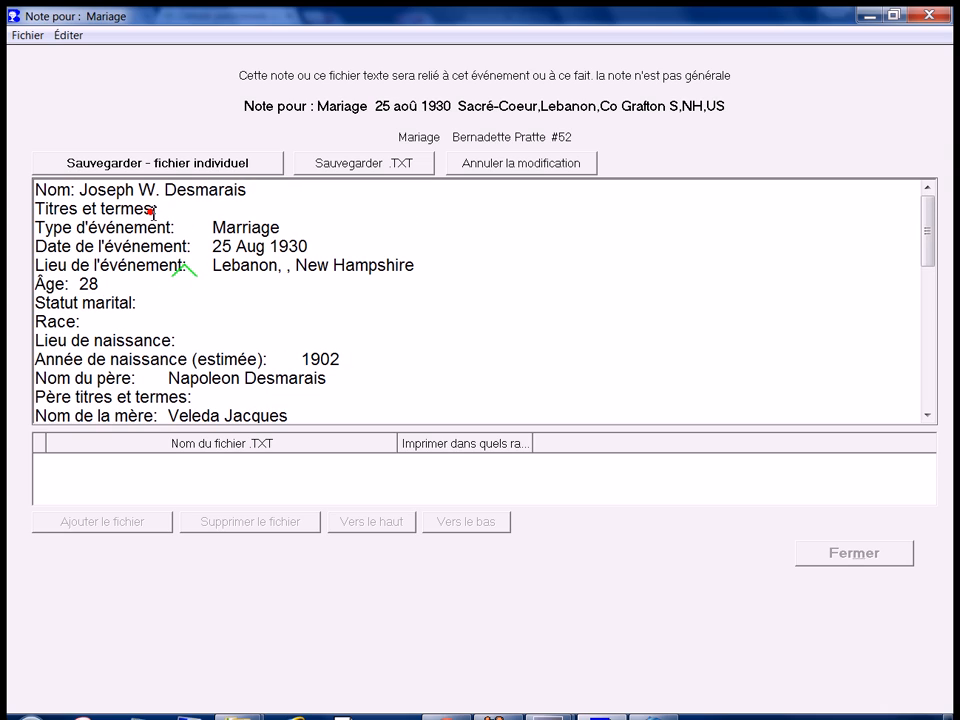
click(145, 165)
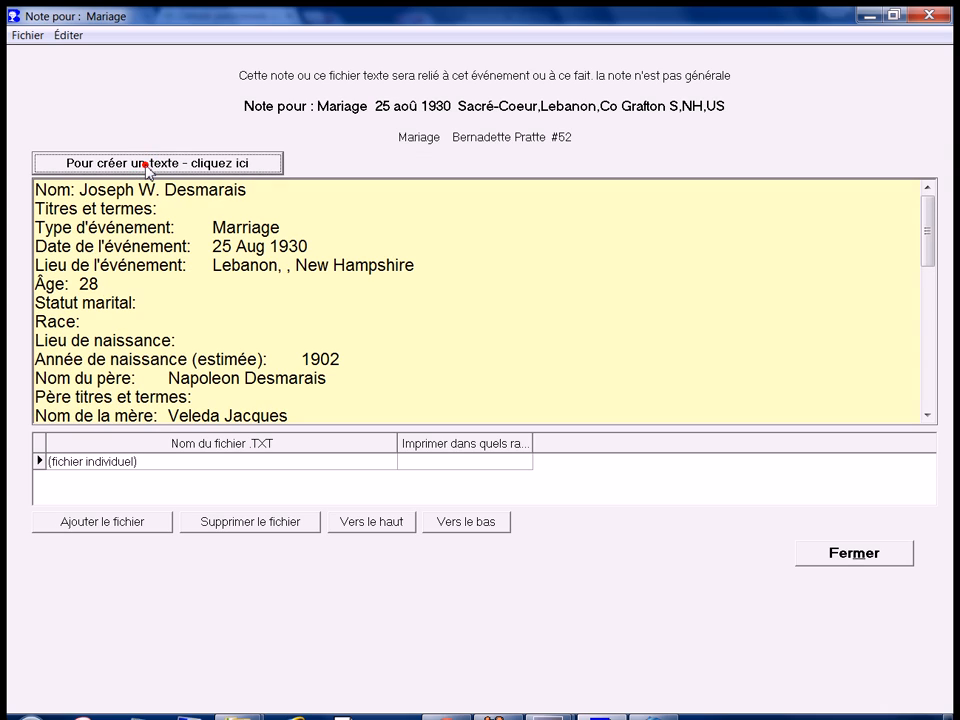
click(849, 553)
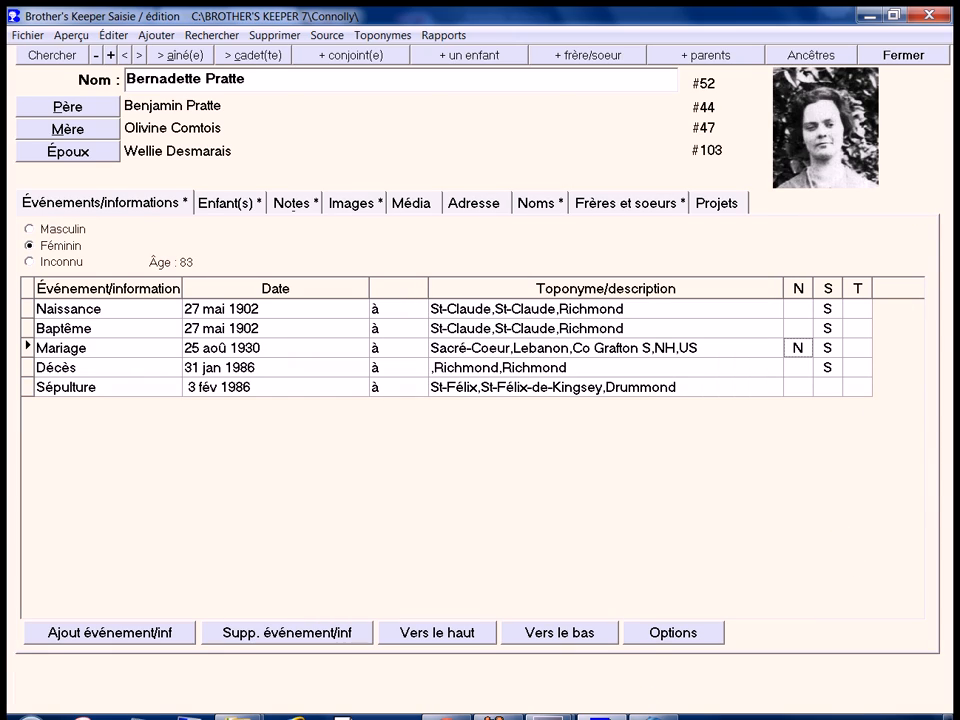
Step: Switch back to the browser's search results and open the 1930 marriage record's image in a new tab
click(447, 714)
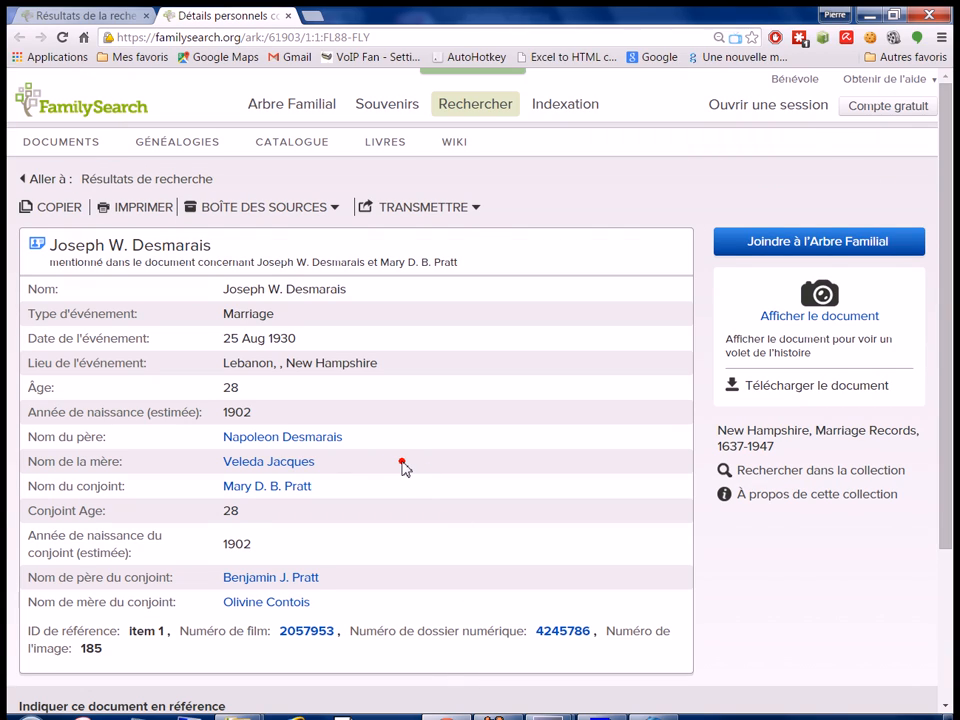
click(108, 15)
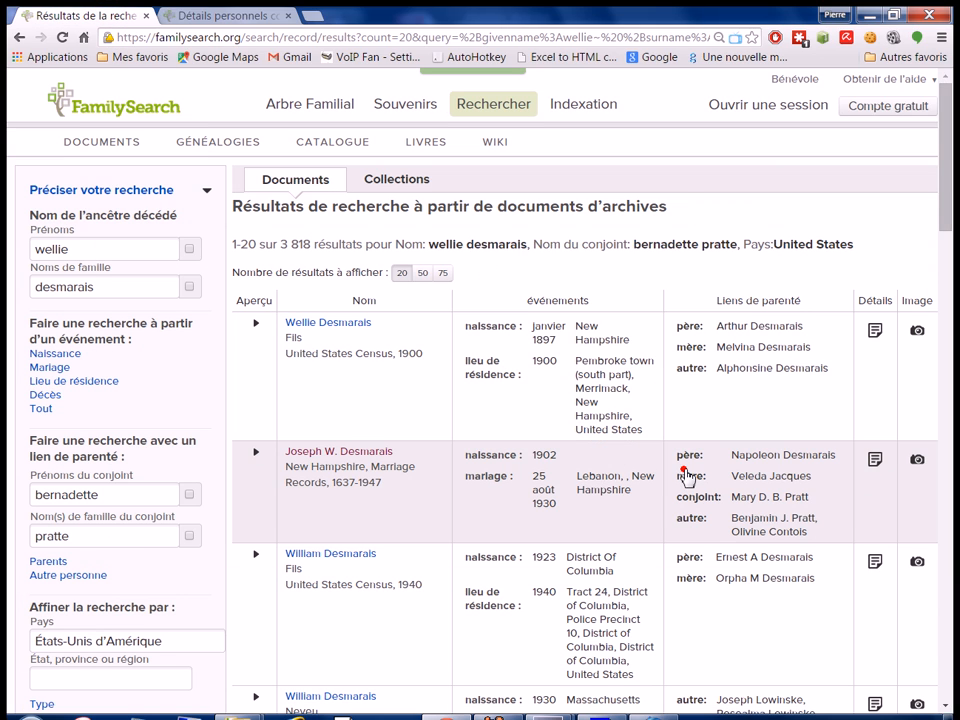
middle_click(918, 465)
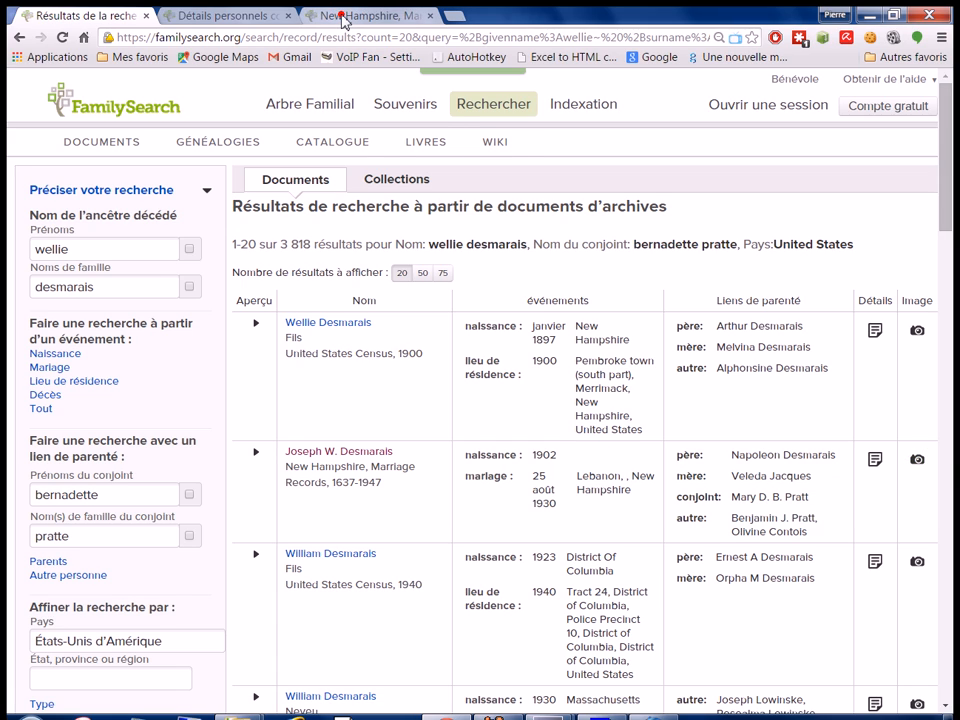
click(342, 18)
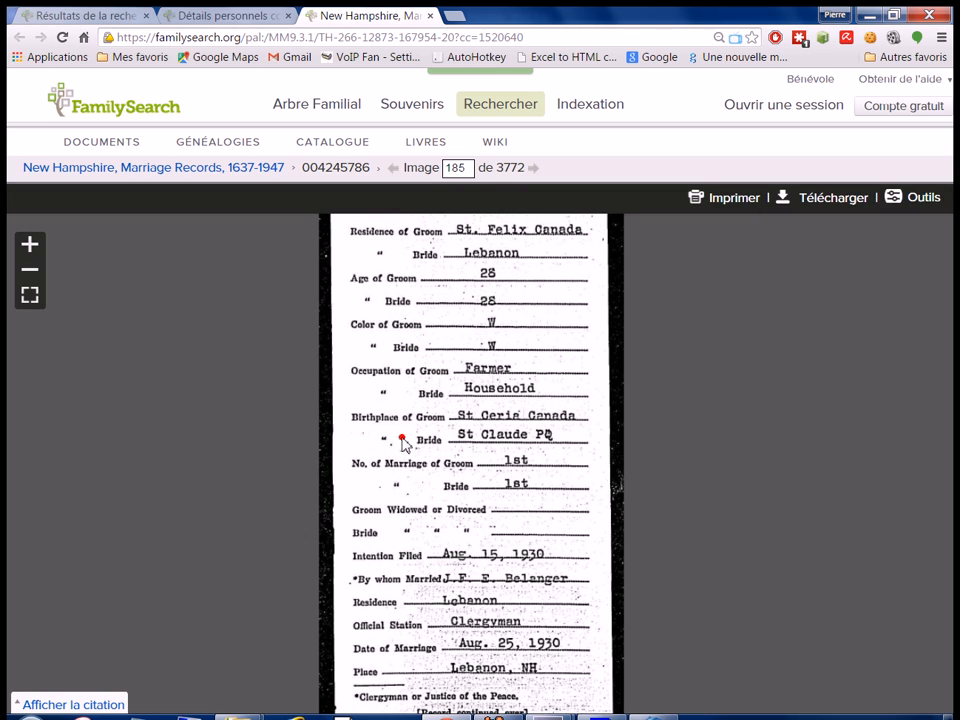
Step: Examine the scanned marriage record for the groom's and bride's details and the date and place of marriage
drag(435, 472, 434, 414)
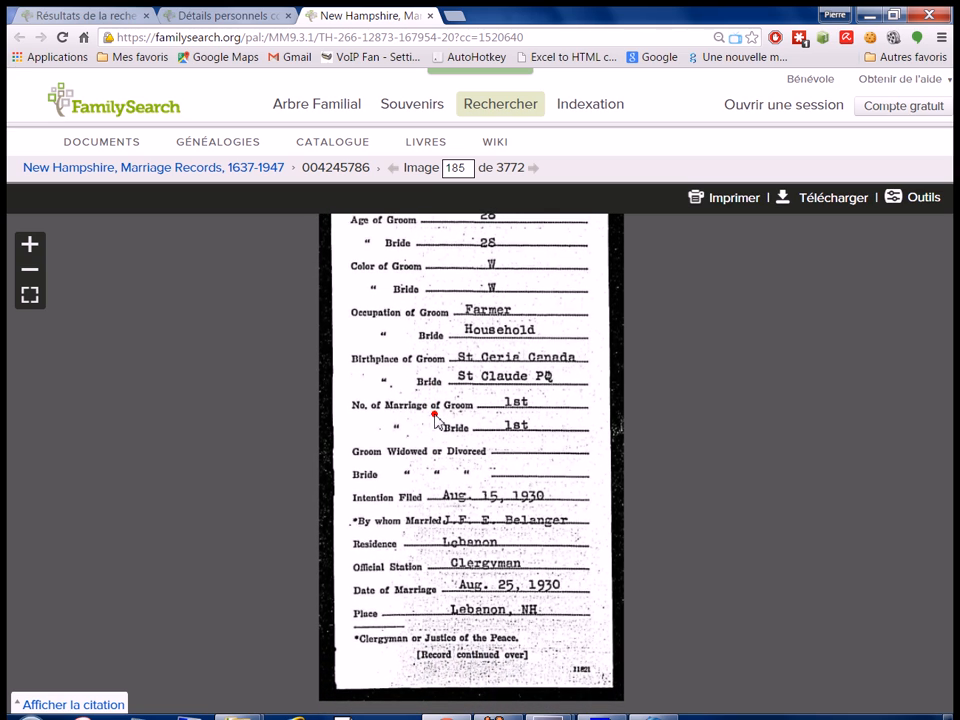
scroll(443, 668, up, 2)
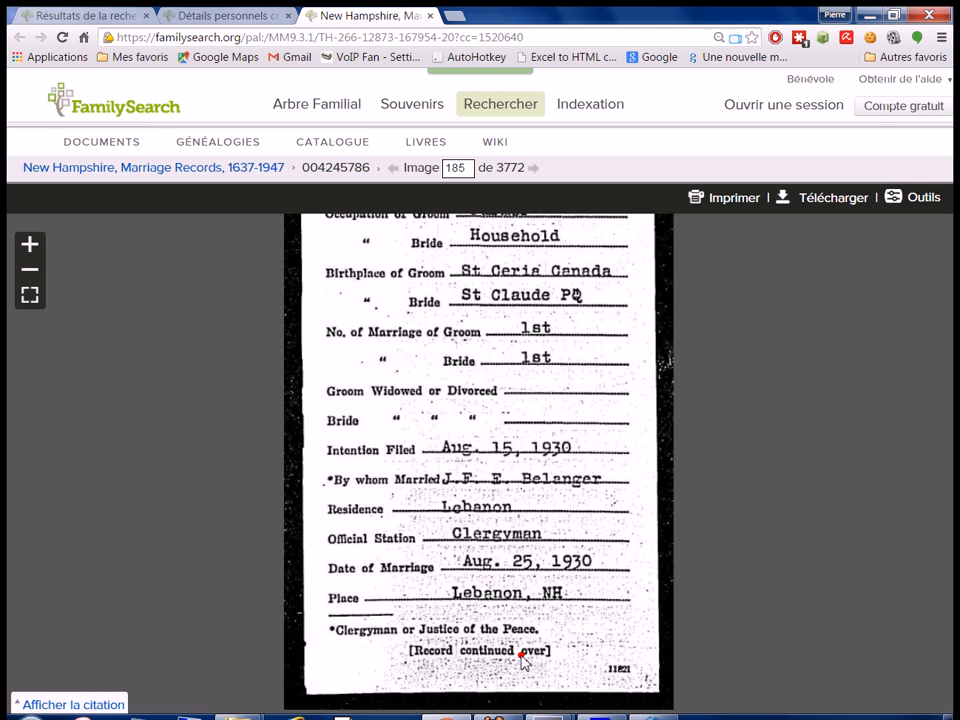
scroll(461, 495, down, 3)
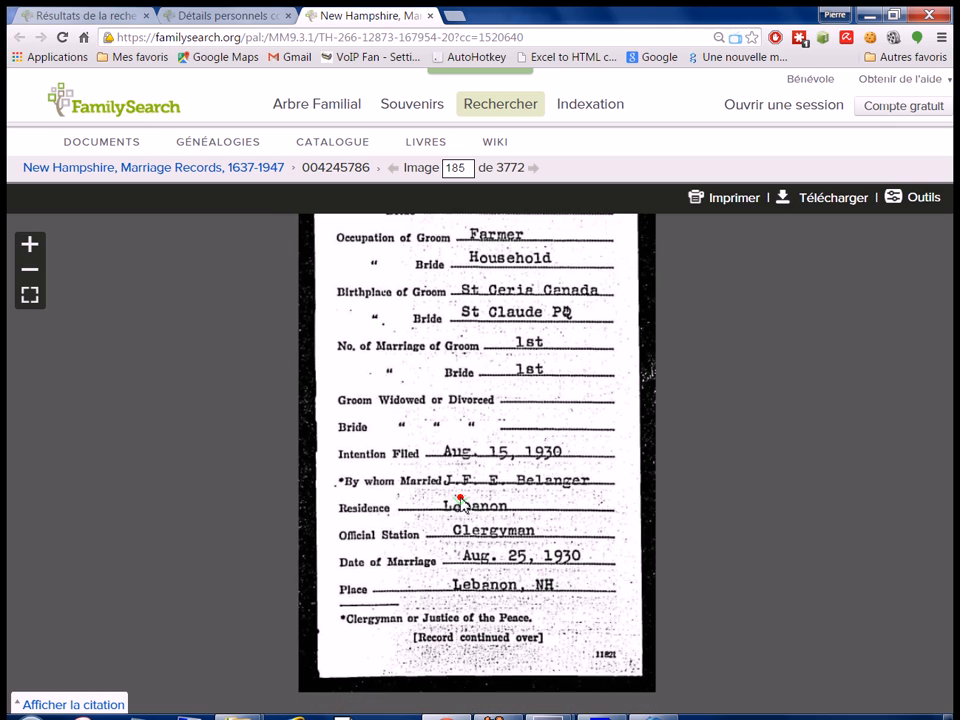
drag(462, 275, 441, 421)
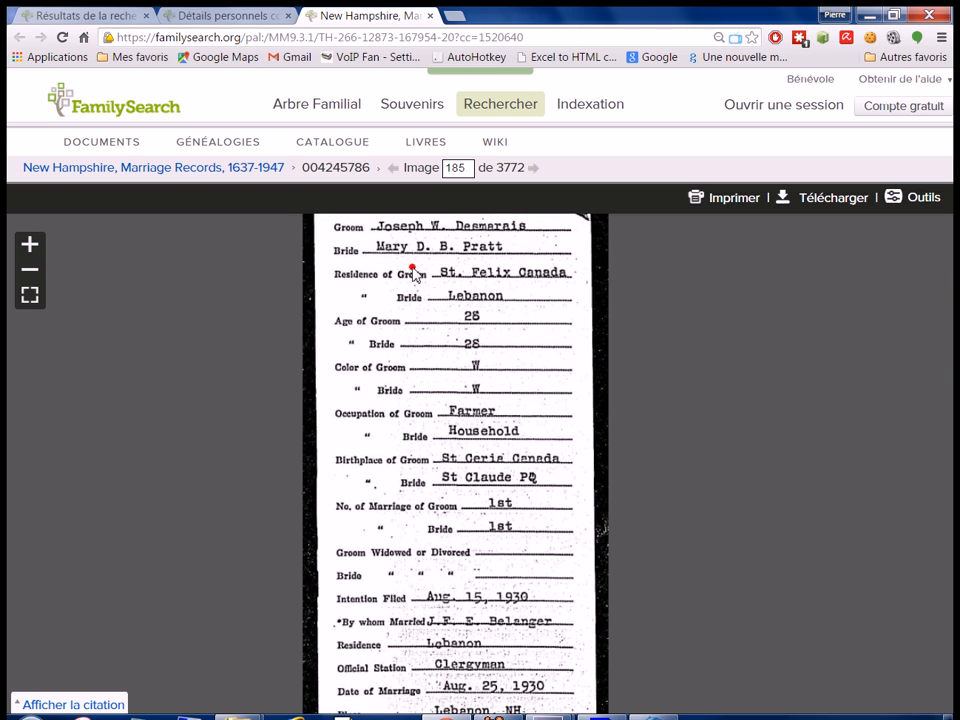
mouse_move(416, 334)
mouse_down()
mouse_move(416, 324)
mouse_move(415, 338)
mouse_up()
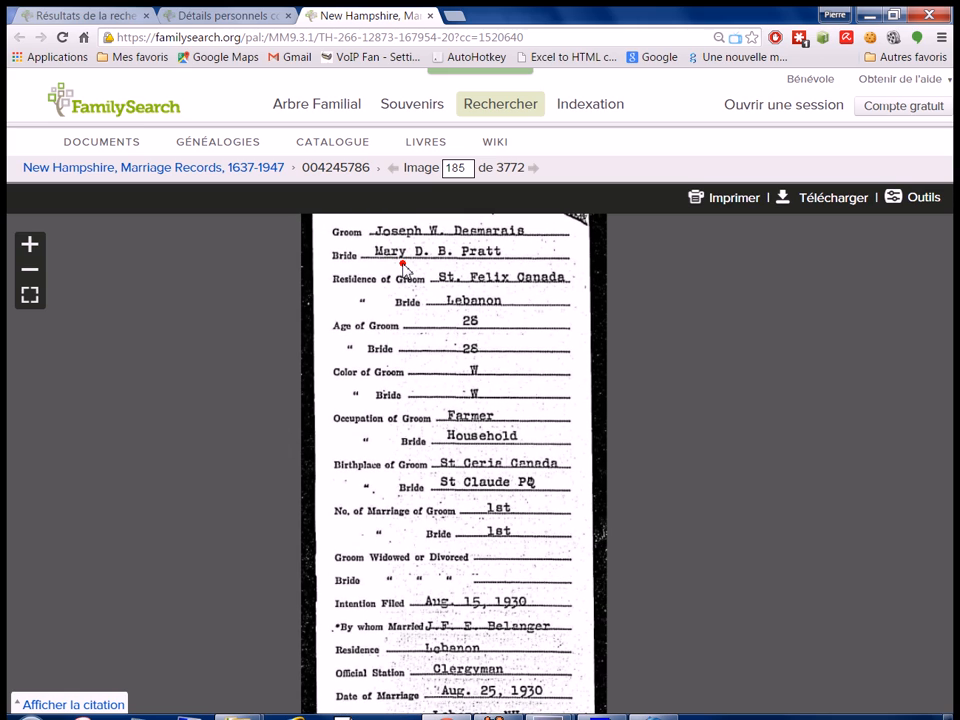
Step: Start downloading the marriage record image and cancel the save
click(833, 198)
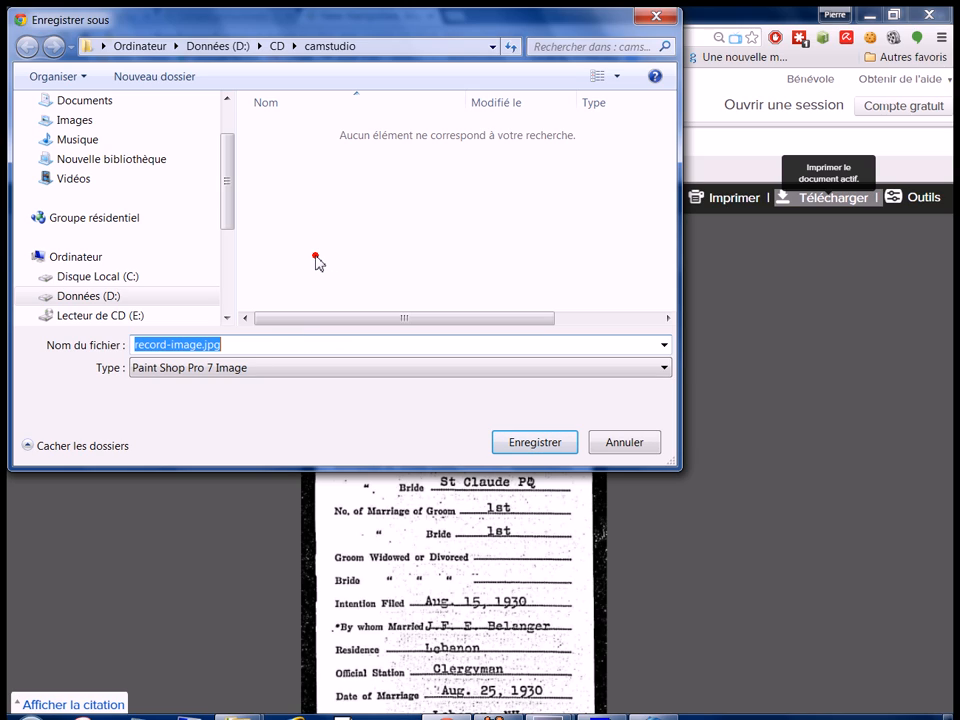
click(625, 443)
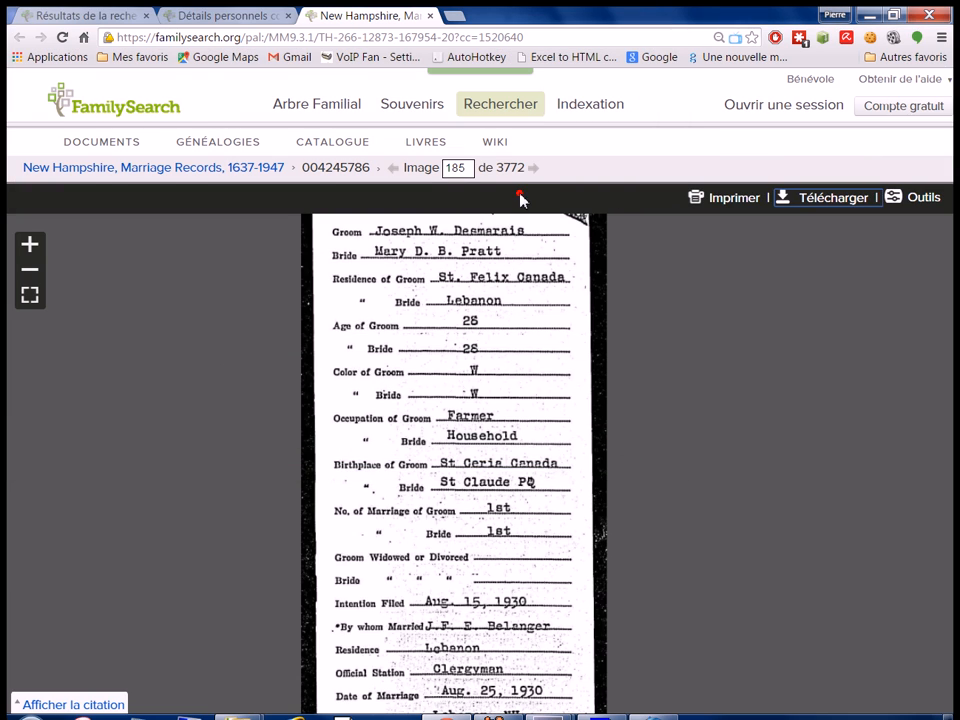
Step: Go to image 186 and examine the continued record for the details of both spouses' parents
click(532, 168)
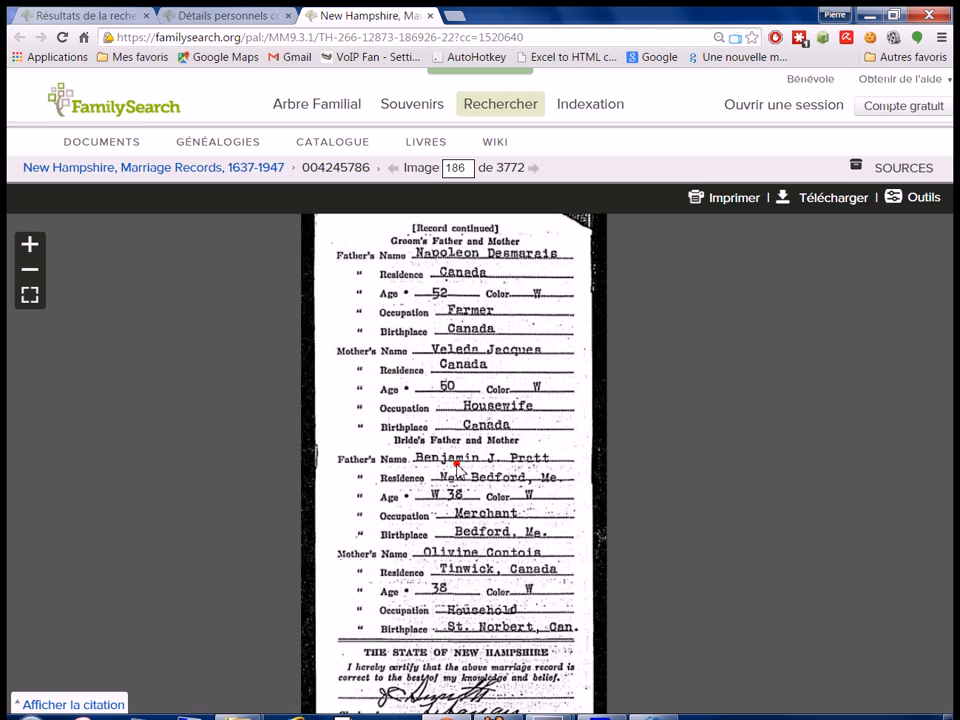
drag(452, 594, 452, 576)
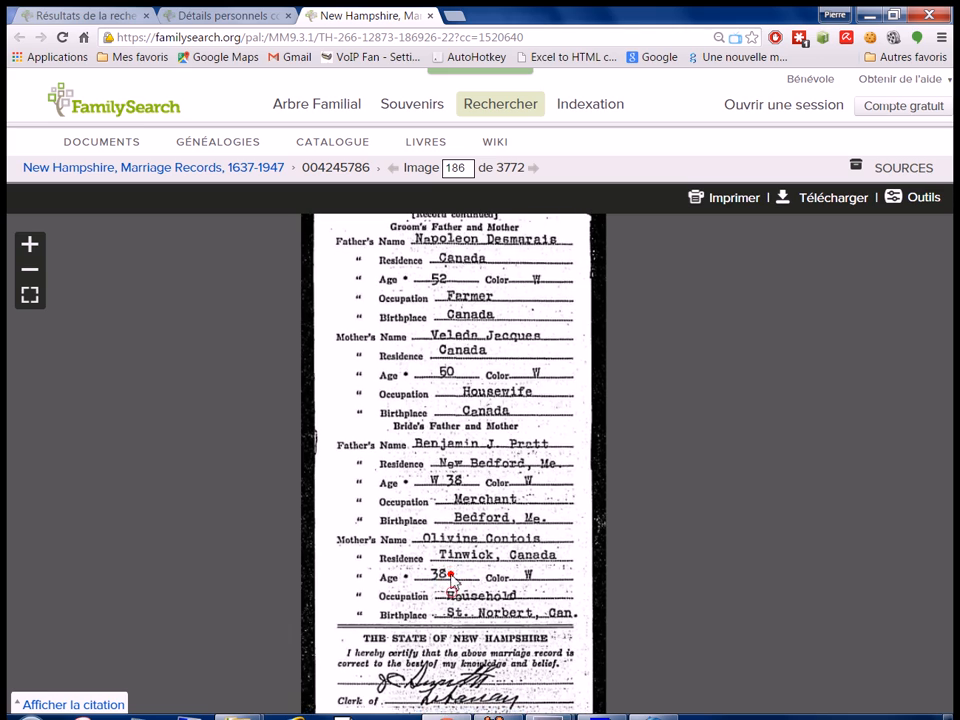